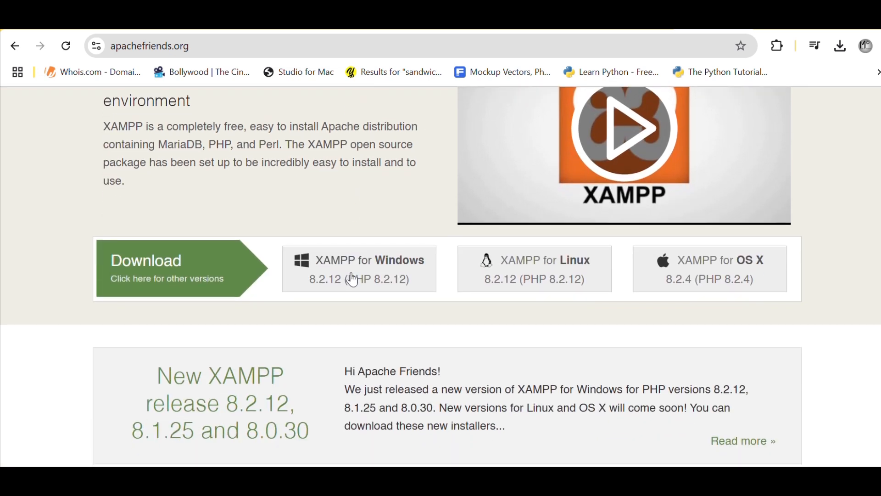
{"action": "scroll", "coordinate": [355, 279], "scroll_direction": "down", "scroll_amount": 5}
Download the XAMPP for Windows 8.2.12 installer and confirm the download is in progress
{"action": "scroll", "coordinate": [353, 277], "scroll_direction": "up", "scroll_amount": 6}
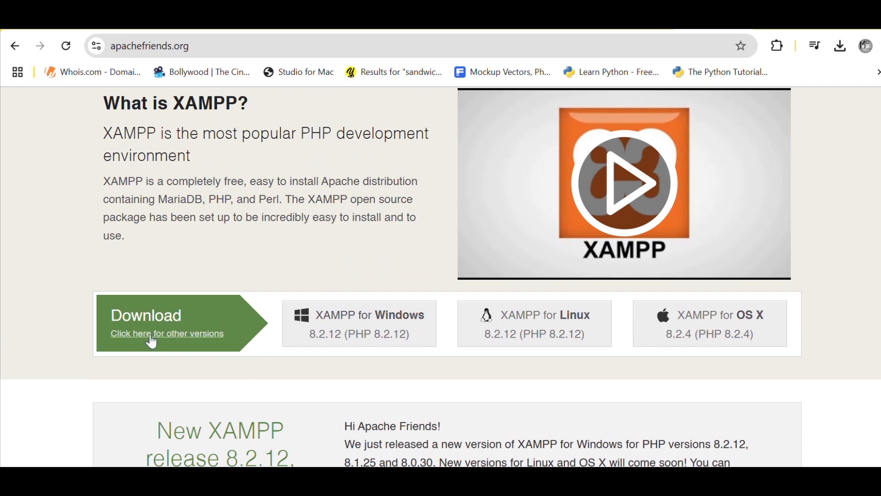
{"action": "left_click", "coordinate": [388, 324]}
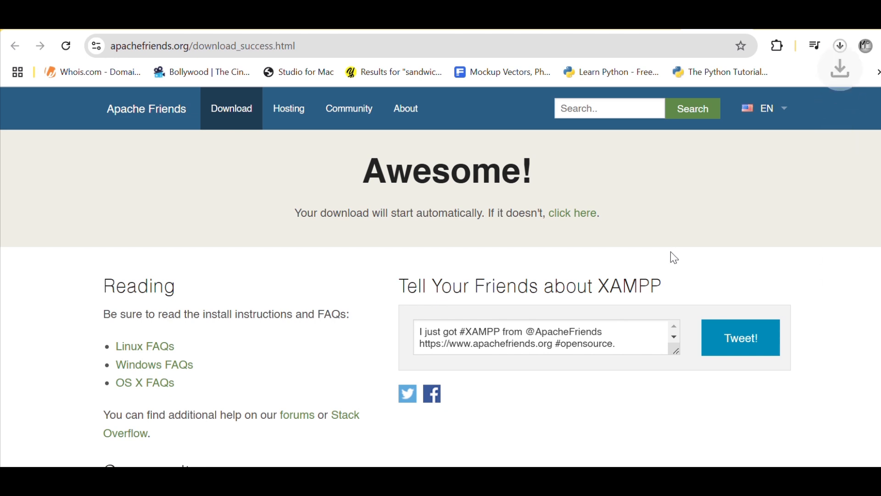
{"action": "left_click", "coordinate": [844, 47]}
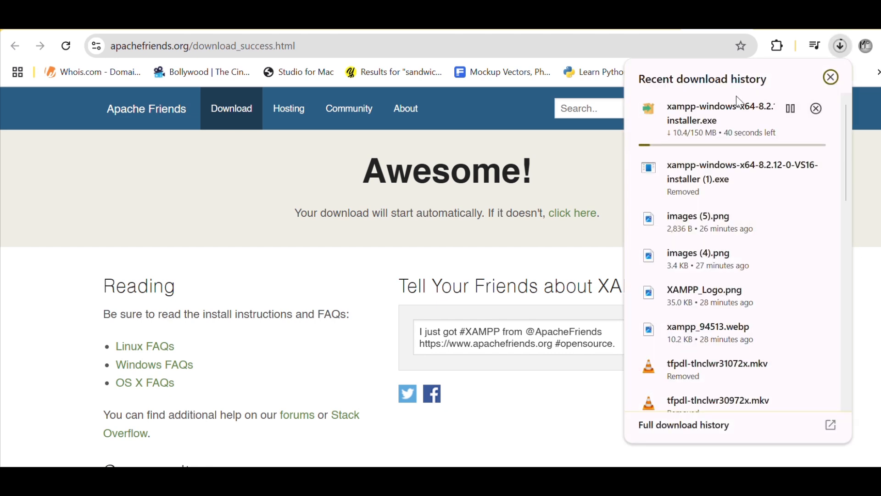
{"action": "left_click", "coordinate": [610, 181]}
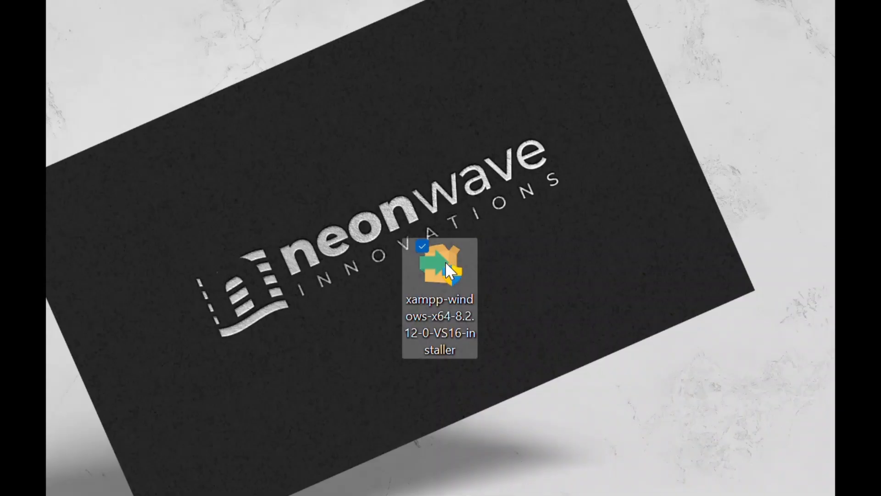
Install XAMPP to C:\xampp with default components and language, then launch the Control Panel
{"action": "double_click", "coordinate": [446, 261]}
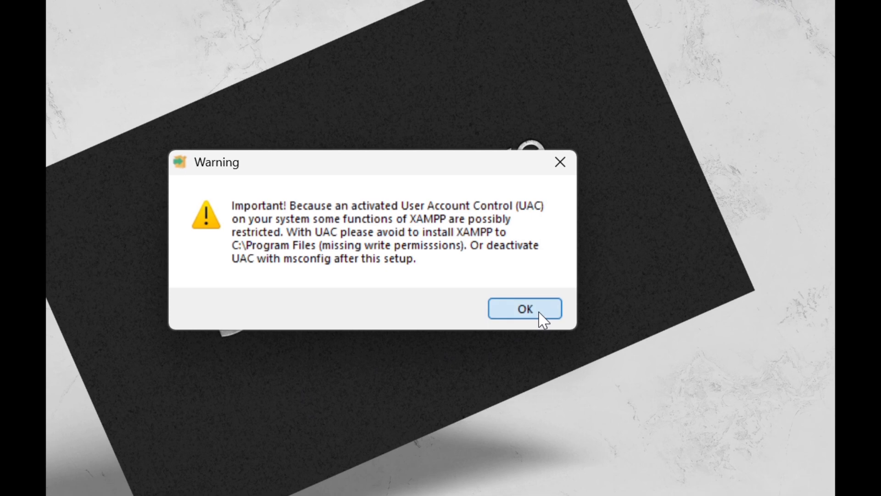
{"action": "left_click", "coordinate": [538, 315]}
{"action": "left_click", "coordinate": [472, 420]}
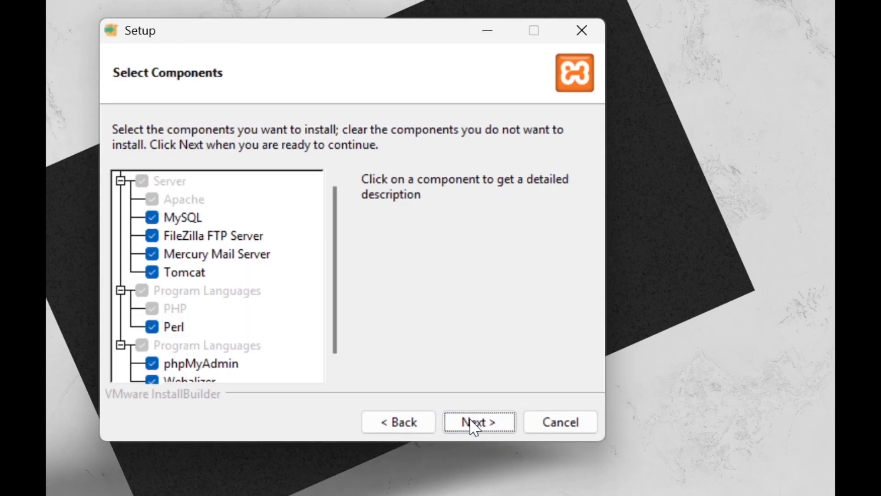
{"action": "left_click", "coordinate": [473, 423]}
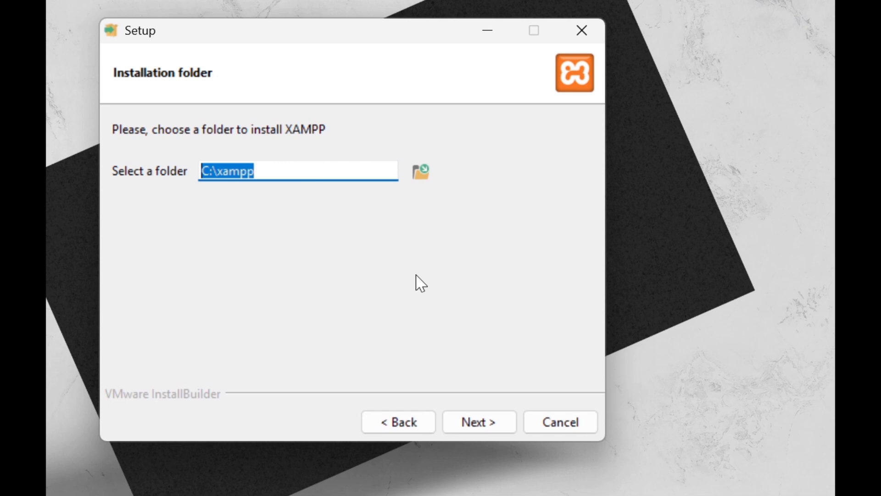
{"action": "left_click", "coordinate": [483, 426]}
{"action": "left_click", "coordinate": [483, 426]}
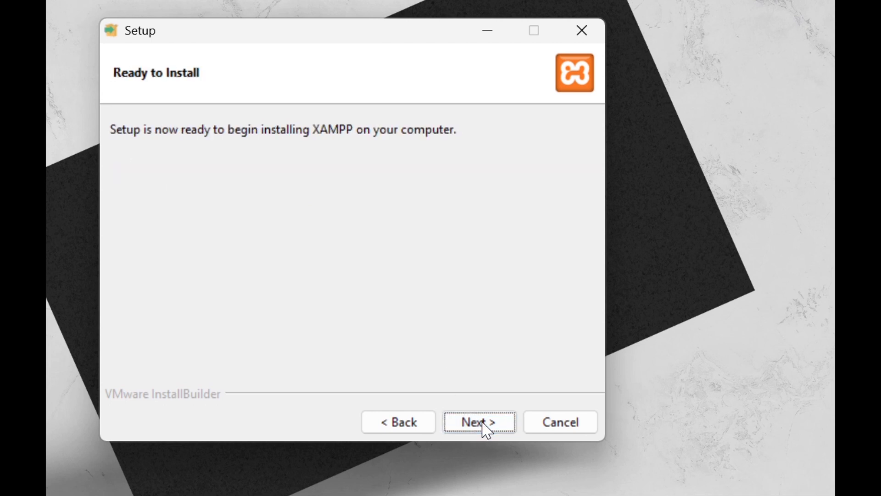
{"action": "left_click", "coordinate": [483, 424]}
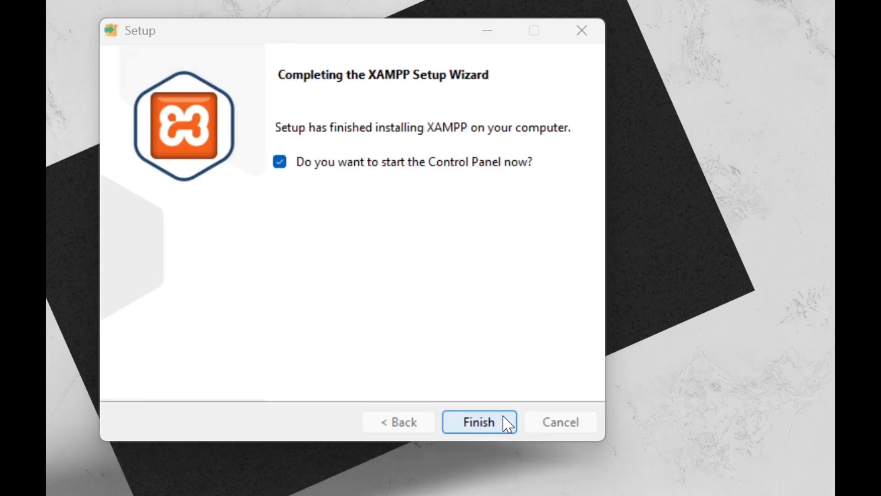
{"action": "left_click", "coordinate": [499, 422]}
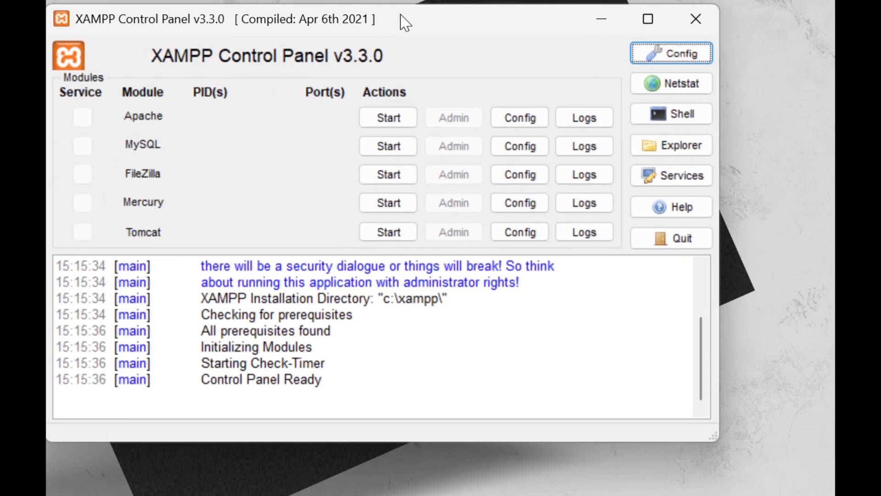
Start the Apache and MySQL modules in the XAMPP Control Panel
{"action": "left_click_drag", "start_coordinate": [405, 22], "coordinate": [464, 25]}
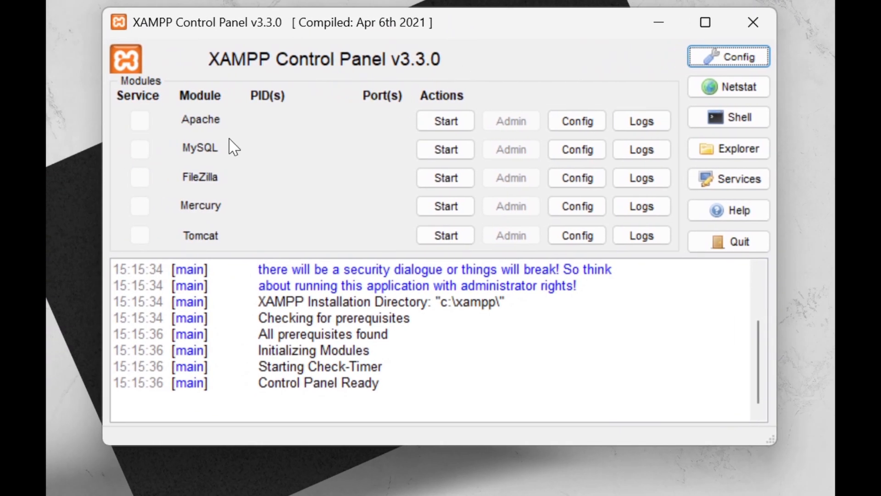
{"action": "left_click", "coordinate": [453, 121]}
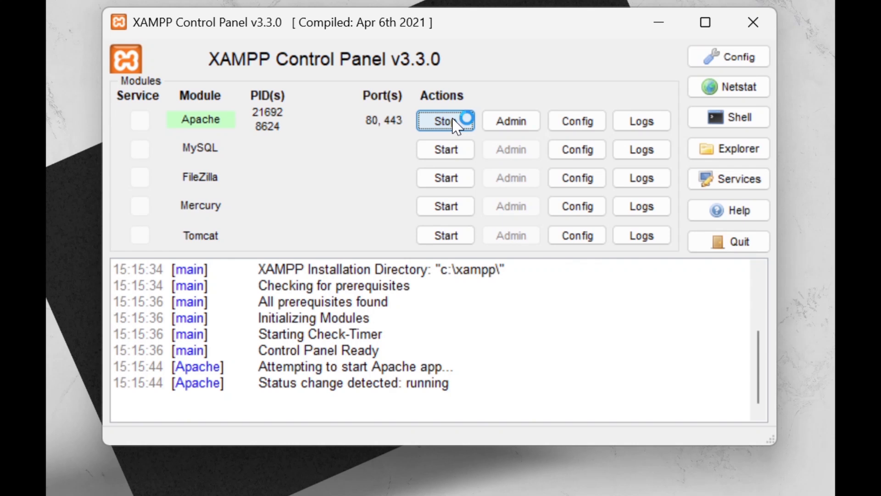
{"action": "left_click", "coordinate": [443, 157]}
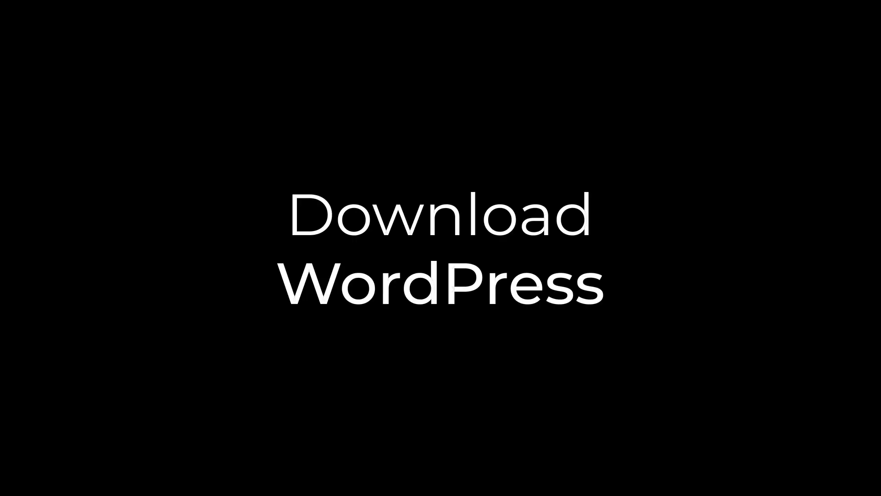
Download the wordpress-6.6.2.zip package from wordpress.org and confirm the download
{"action": "left_click", "coordinate": [241, 23]}
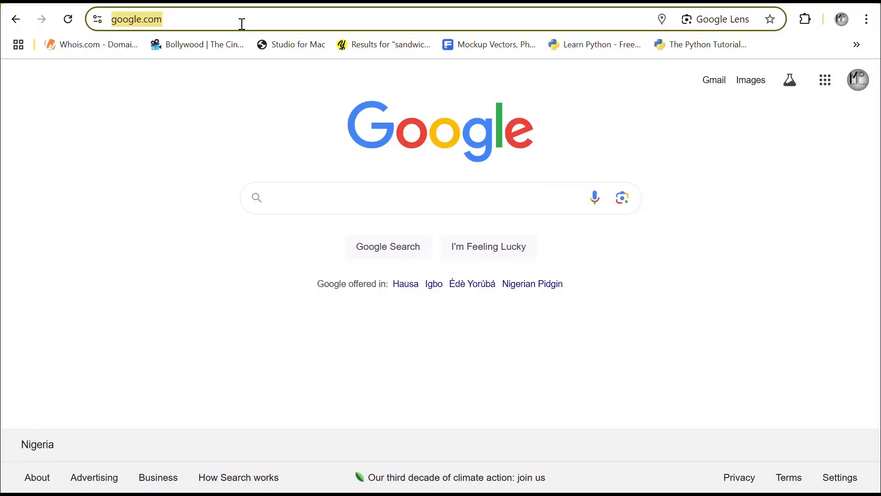
{"action": "type", "text": "word"}
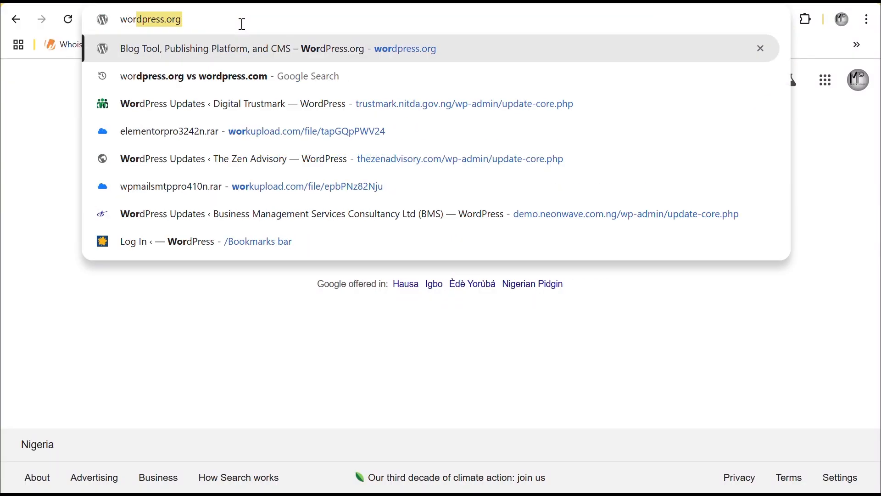
{"action": "type", "text": "press.org"}
{"action": "key", "text": "Return"}
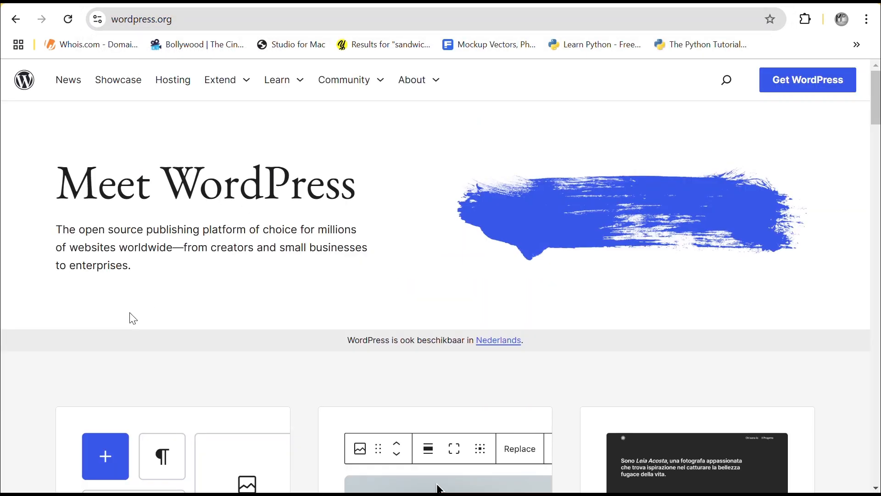
{"action": "left_click", "coordinate": [803, 85]}
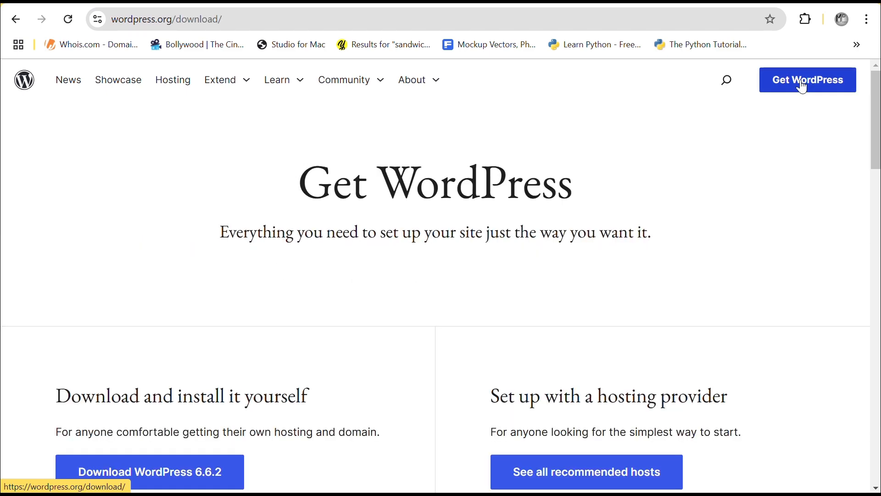
{"action": "scroll", "coordinate": [558, 273], "scroll_direction": "down", "scroll_amount": 5}
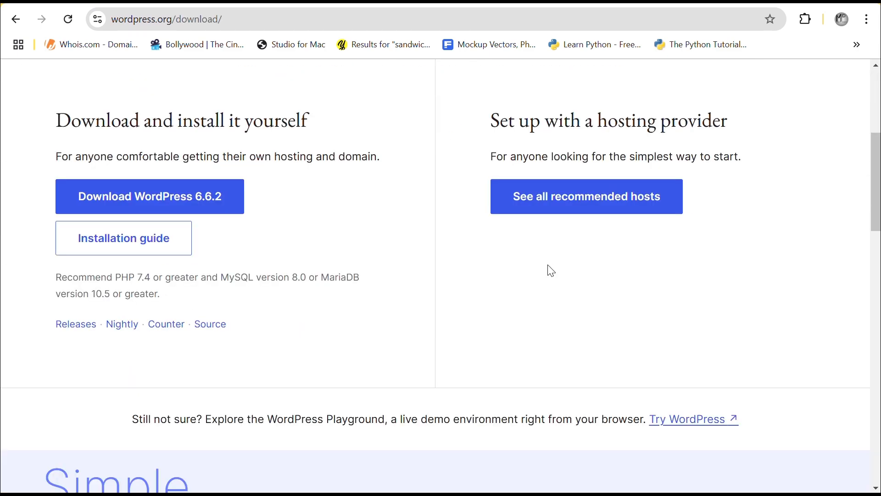
{"action": "left_click", "coordinate": [169, 204]}
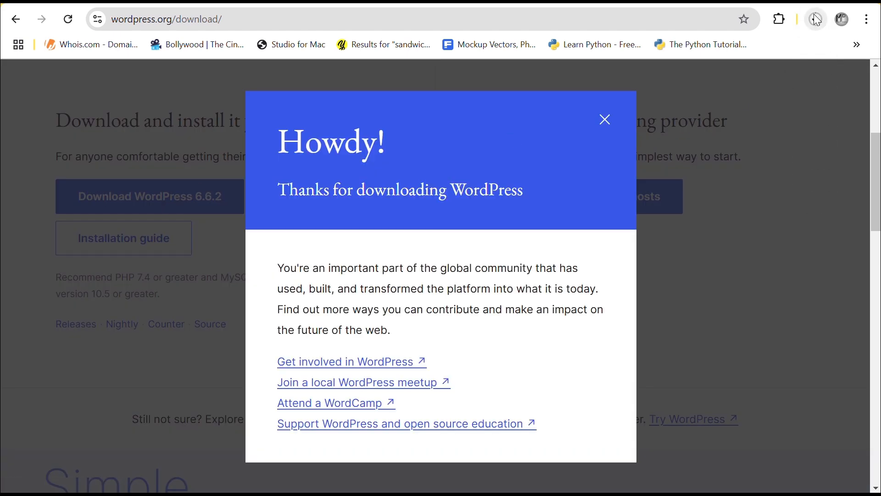
{"action": "left_click", "coordinate": [817, 20]}
{"action": "left_click", "coordinate": [817, 20]}
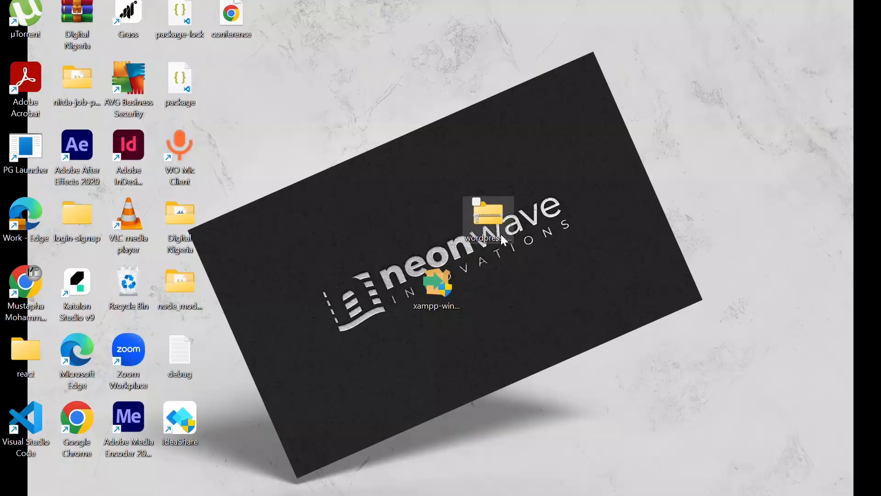
Copy the wordpress-6.6.2 zip into C:\xampp\htdocs
{"action": "left_click", "coordinate": [499, 227]}
{"action": "right_click", "coordinate": [500, 228]}
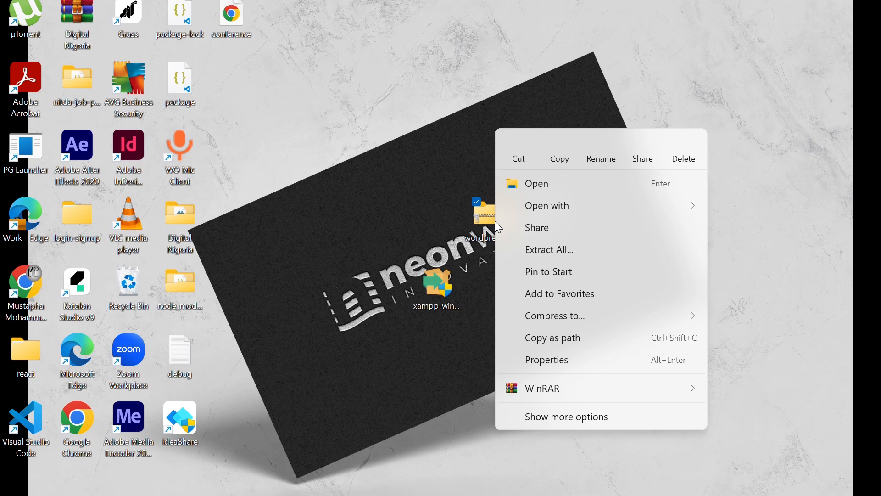
{"action": "left_click", "coordinate": [555, 148]}
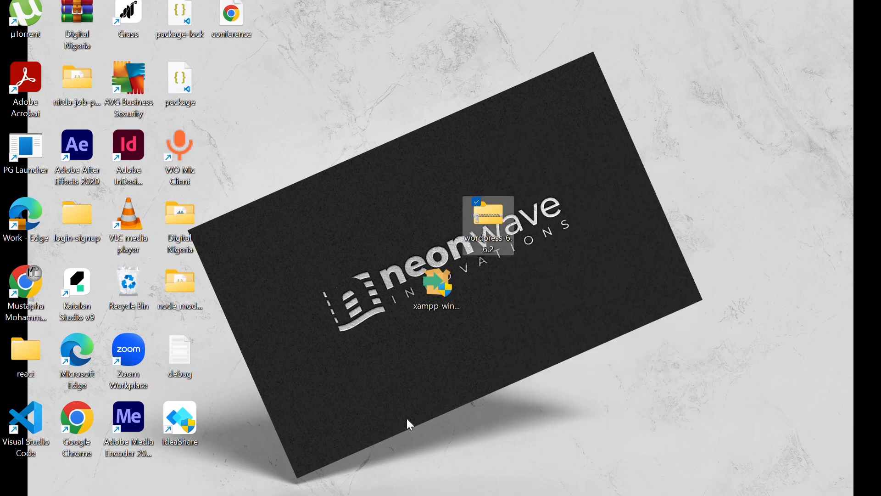
{"action": "left_click", "coordinate": [354, 495]}
{"action": "double_click", "coordinate": [194, 121]}
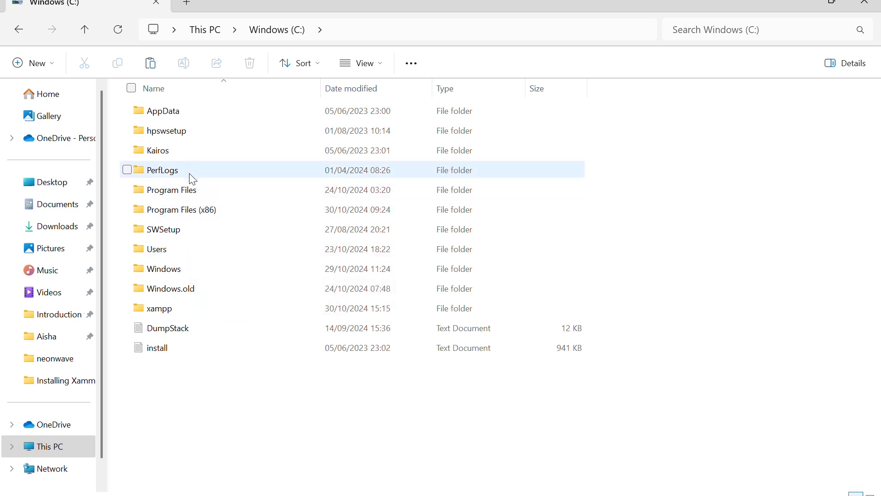
{"action": "double_click", "coordinate": [183, 307]}
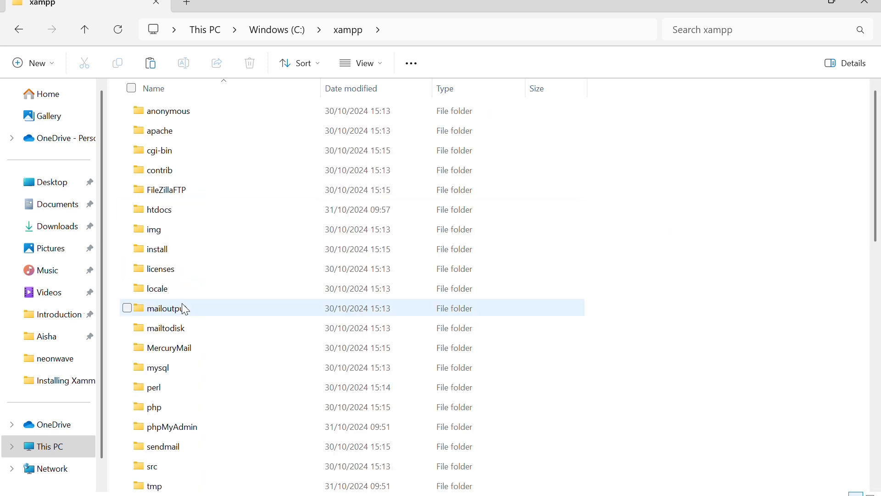
{"action": "double_click", "coordinate": [195, 212]}
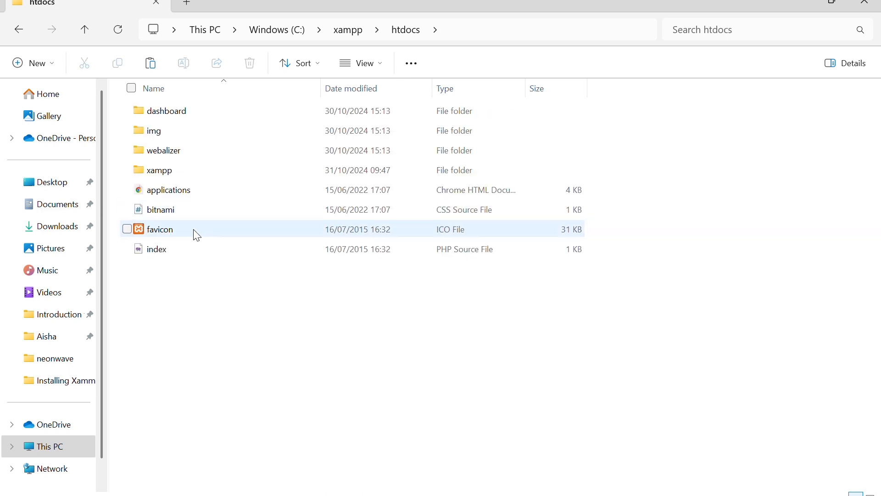
{"action": "right_click", "coordinate": [185, 305]}
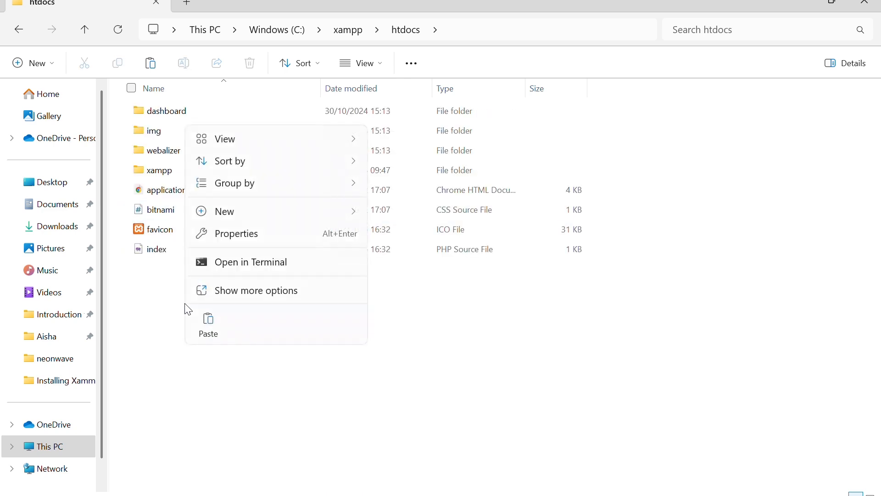
{"action": "left_click", "coordinate": [204, 328]}
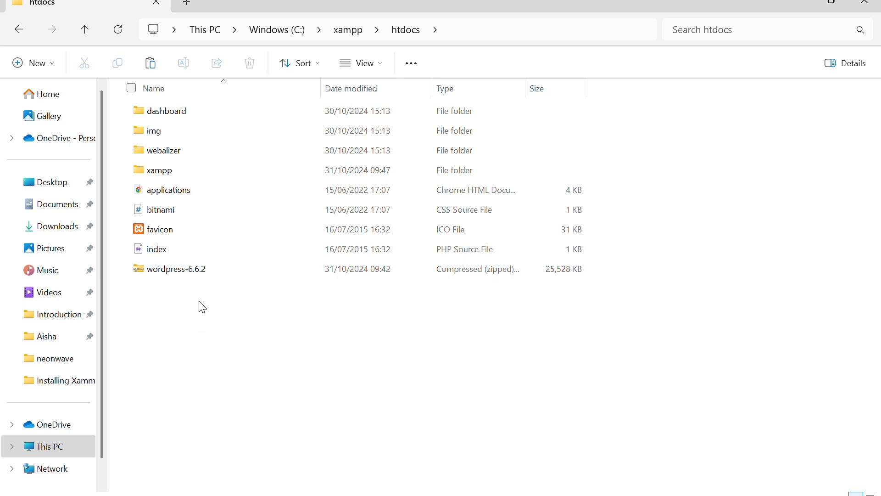
Extract the wordpress-6.6.2 zip right inside htdocs with WinRAR's Extract Here
{"action": "left_click", "coordinate": [191, 275]}
{"action": "right_click", "coordinate": [190, 273]}
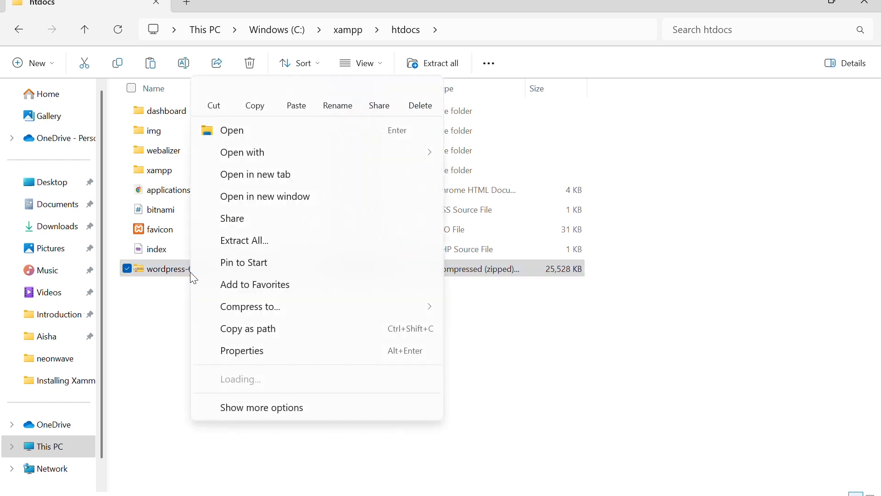
{"action": "mouse_move", "coordinate": [296, 390]}
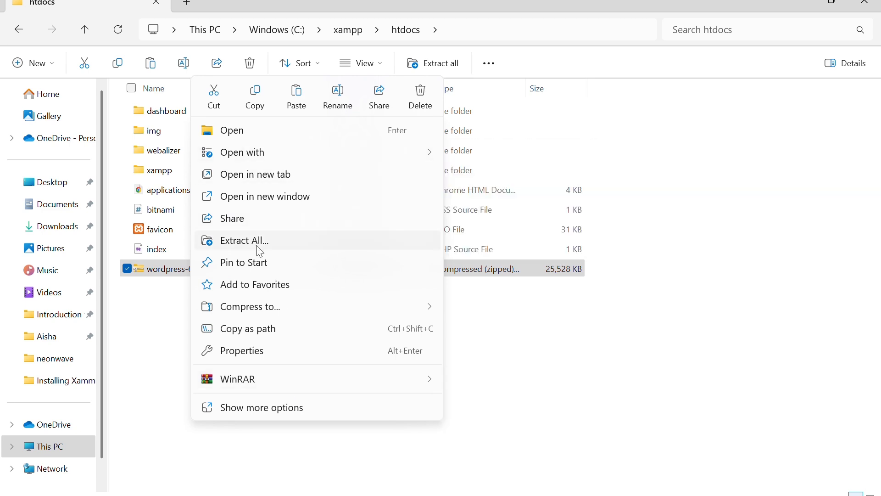
{"action": "mouse_move", "coordinate": [274, 382]}
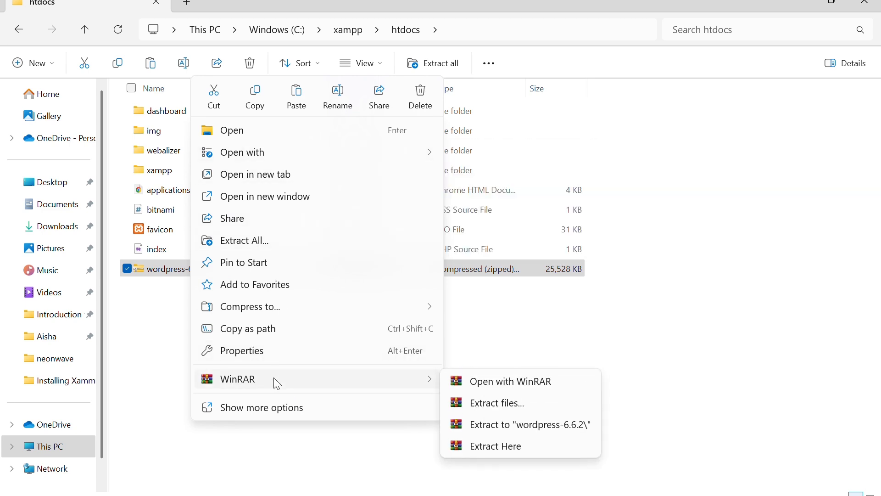
{"action": "left_click", "coordinate": [495, 446]}
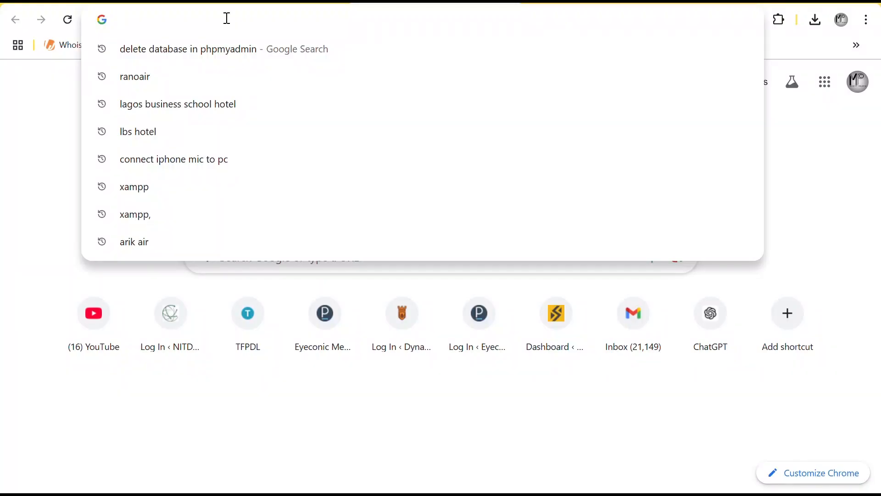
Create an empty wordpress_site database in phpMyAdmin at localhost/phpmyadmin and open it
{"action": "type", "text": "loc"}
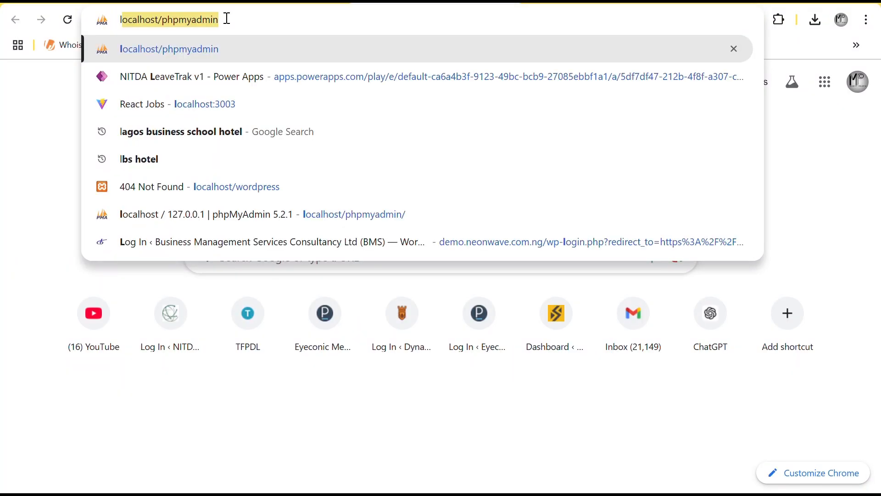
{"action": "type", "text": "al"}
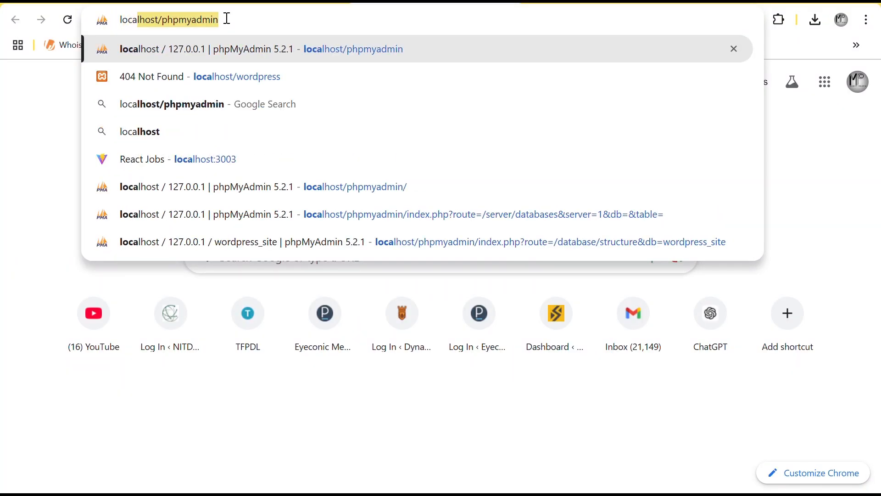
{"action": "type", "text": "host/"}
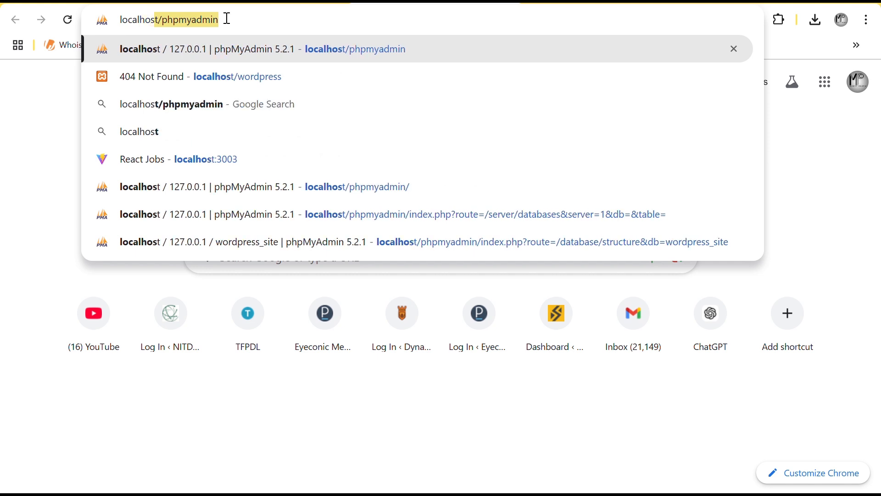
{"action": "type", "text": "ph"}
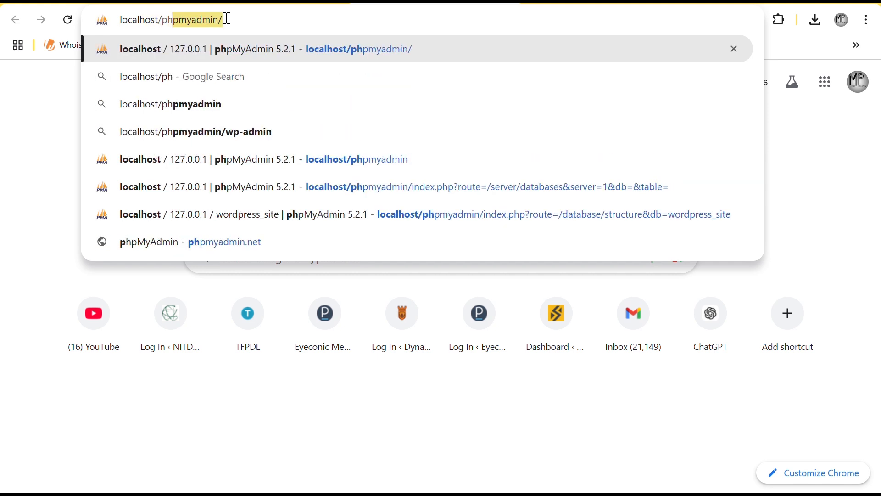
{"action": "type", "text": "pmyadmin"}
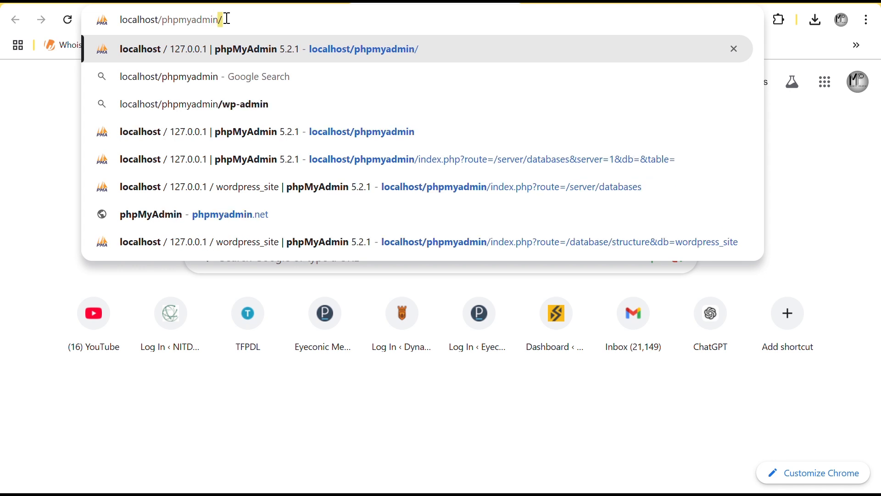
{"action": "type", "text": "/"}
{"action": "key", "text": "Return"}
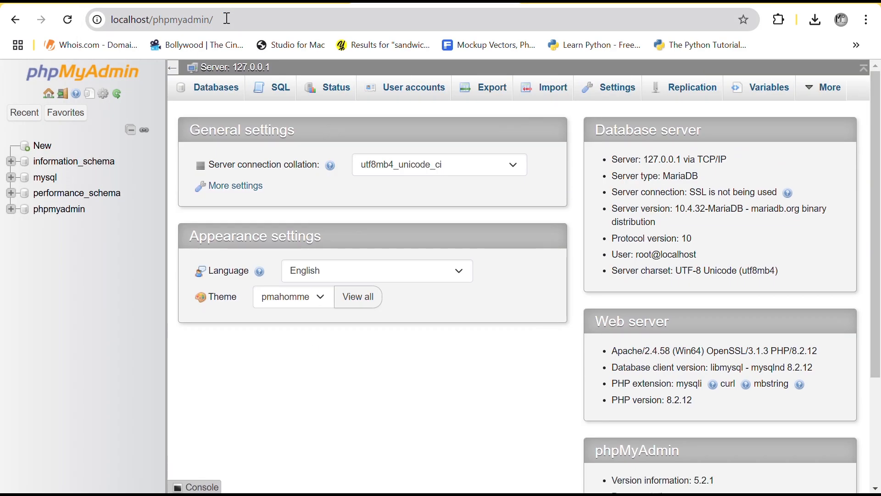
{"action": "left_click", "coordinate": [209, 90]}
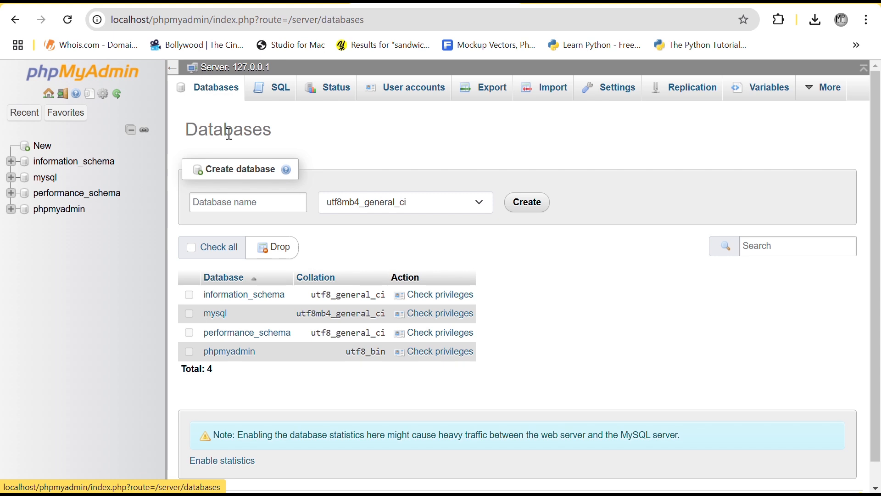
{"action": "left_click", "coordinate": [252, 203]}
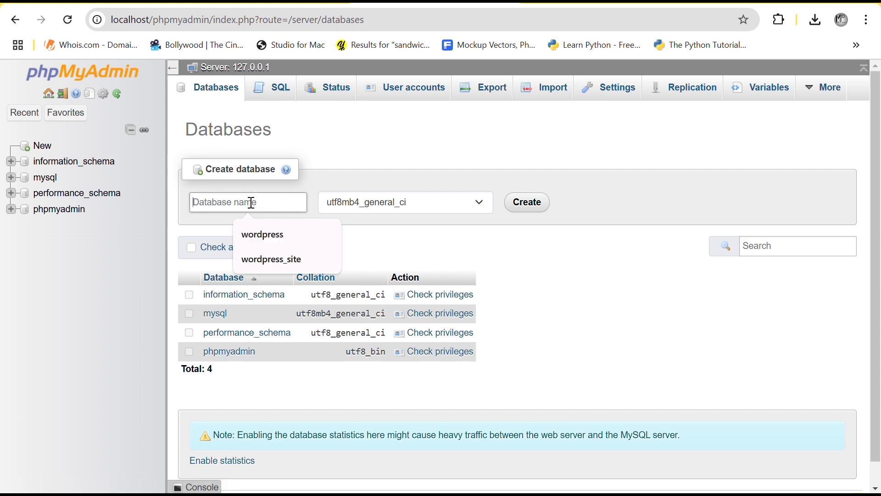
{"action": "type", "text": "wordpress_site"}
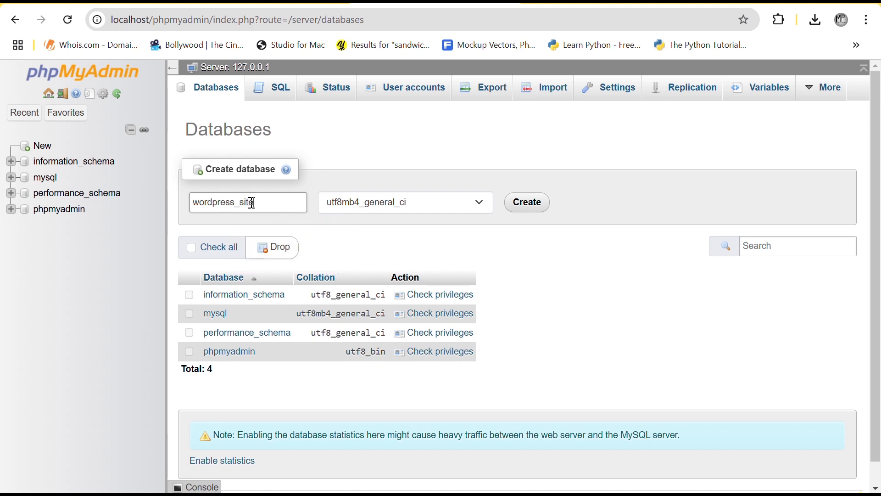
{"action": "left_click", "coordinate": [532, 203]}
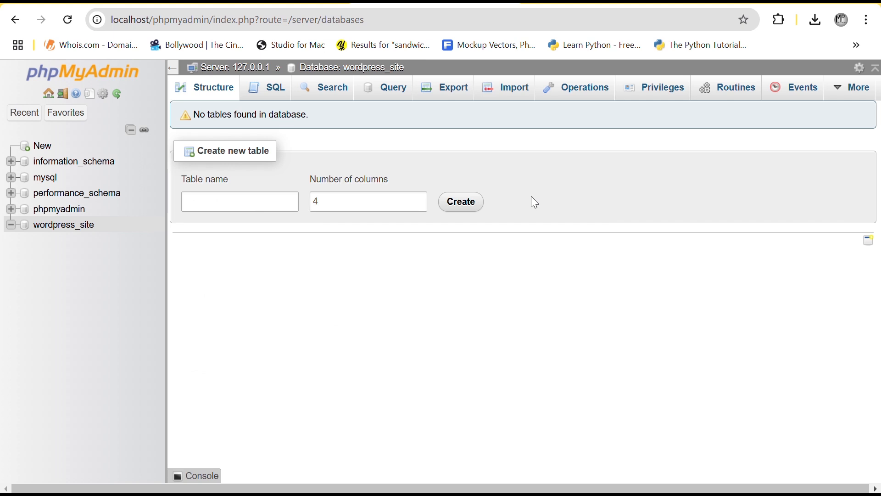
{"action": "left_click", "coordinate": [60, 231]}
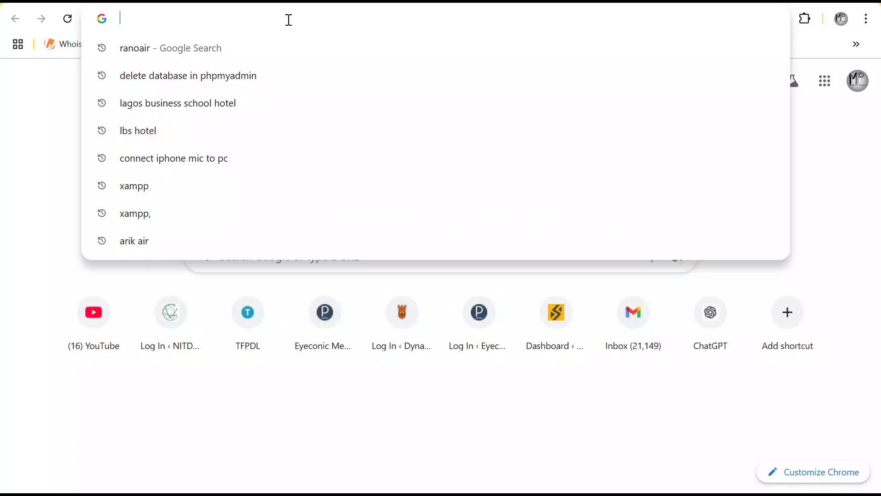
Load localhost/wordpress in the new tab to start the WordPress setup
{"action": "type", "text": "local"}
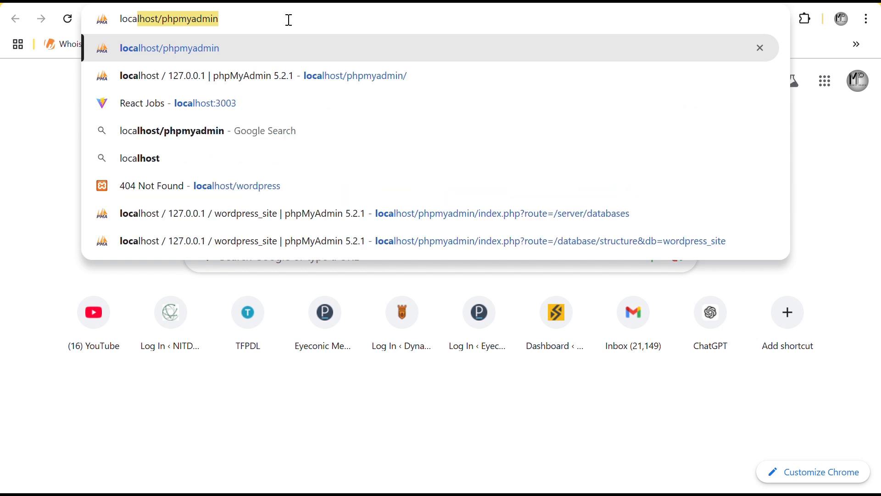
{"action": "type", "text": "host"}
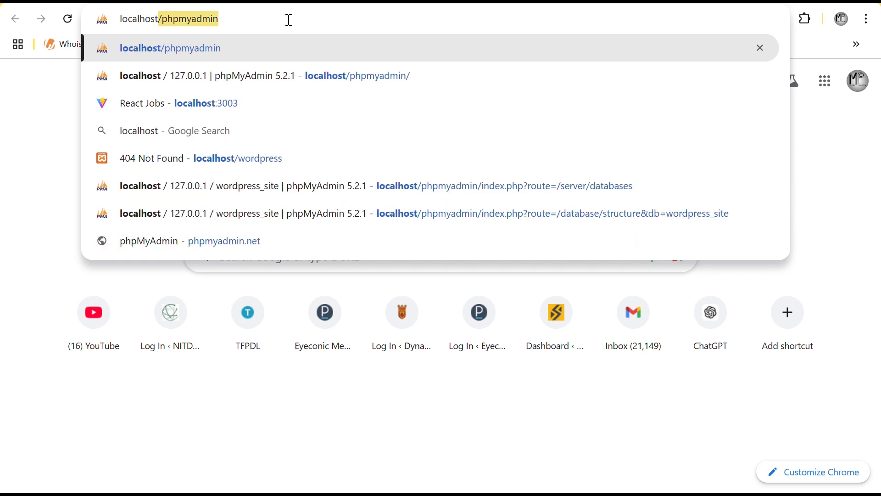
{"action": "type", "text": "/"}
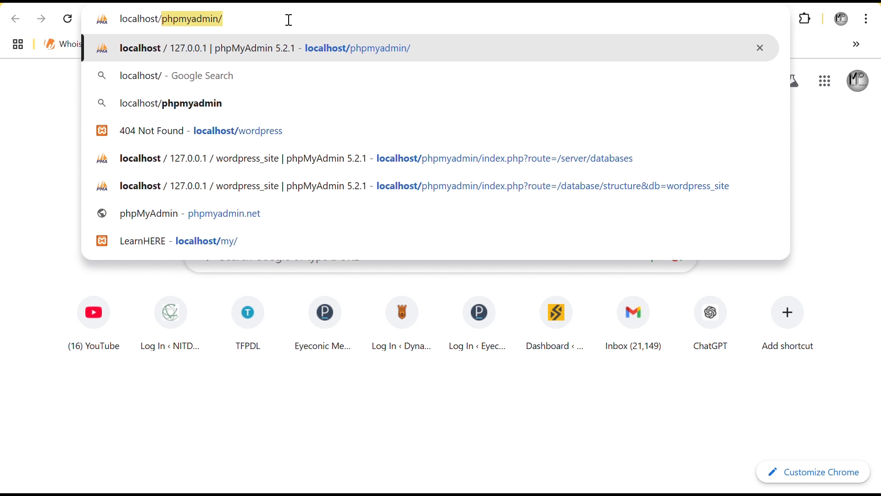
{"action": "type", "text": "wor"}
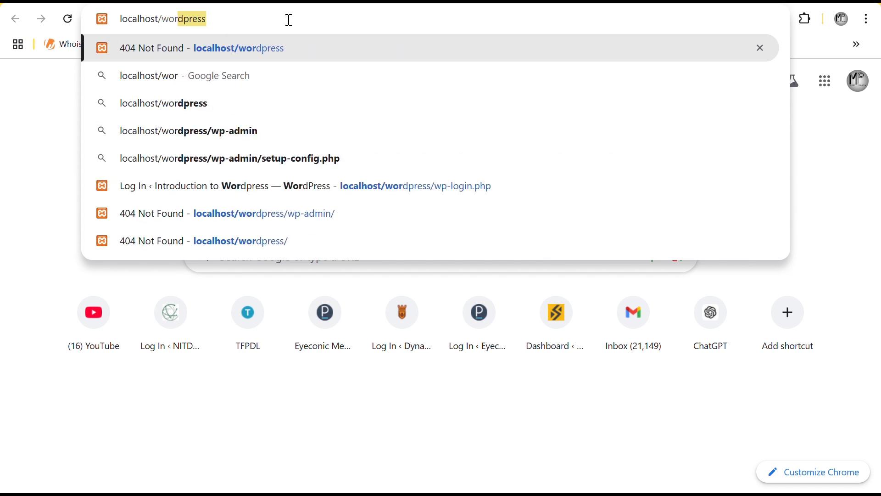
{"action": "type", "text": "dpress"}
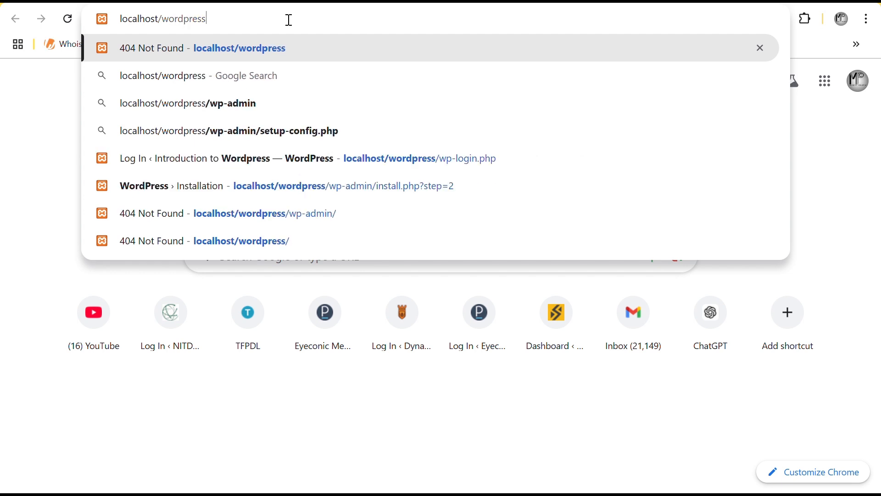
{"action": "key", "text": "Return"}
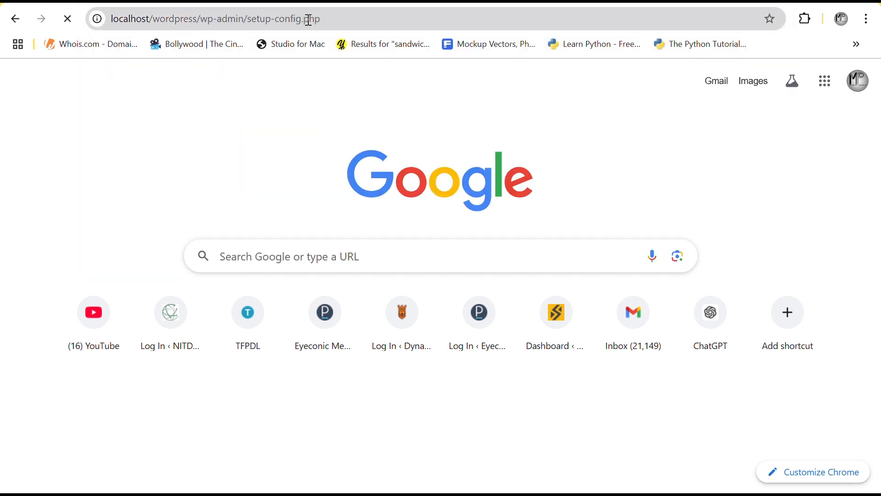
Choose English, review the required database name, username, password and host, then continue
{"action": "scroll", "coordinate": [626, 167], "scroll_direction": "down", "scroll_amount": 2}
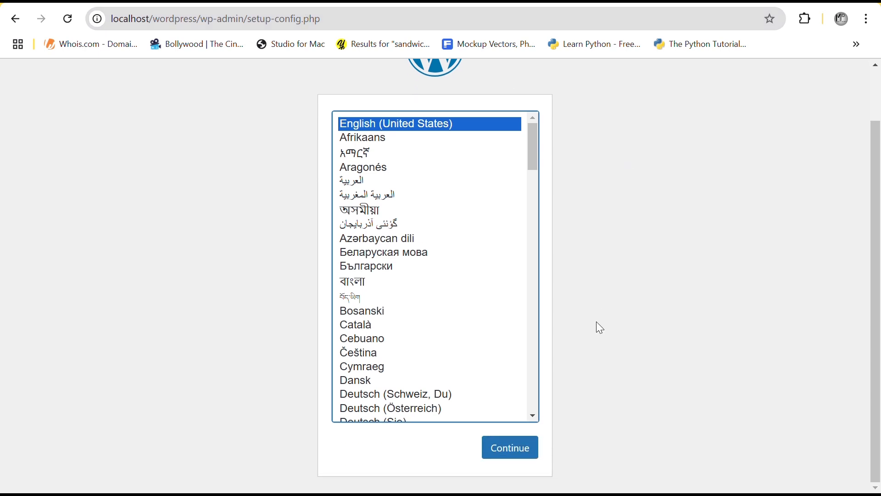
{"action": "left_click", "coordinate": [505, 441]}
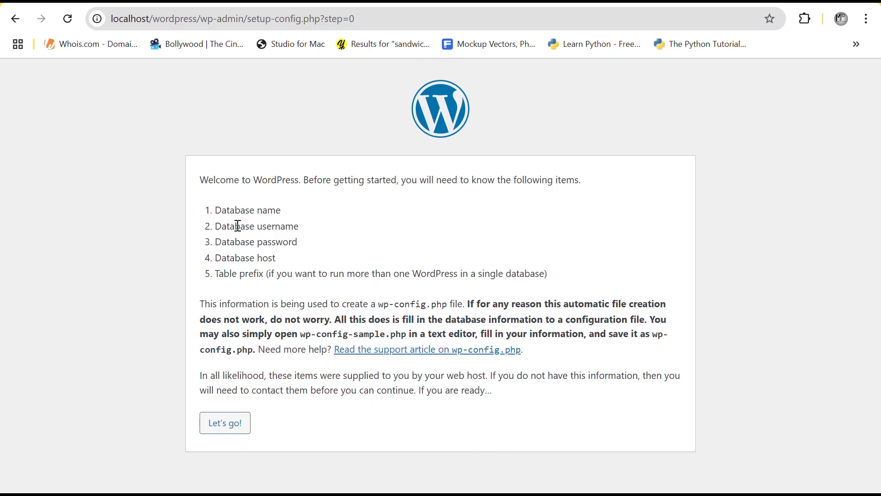
{"action": "left_click_drag", "start_coordinate": [218, 210], "coordinate": [292, 212]}
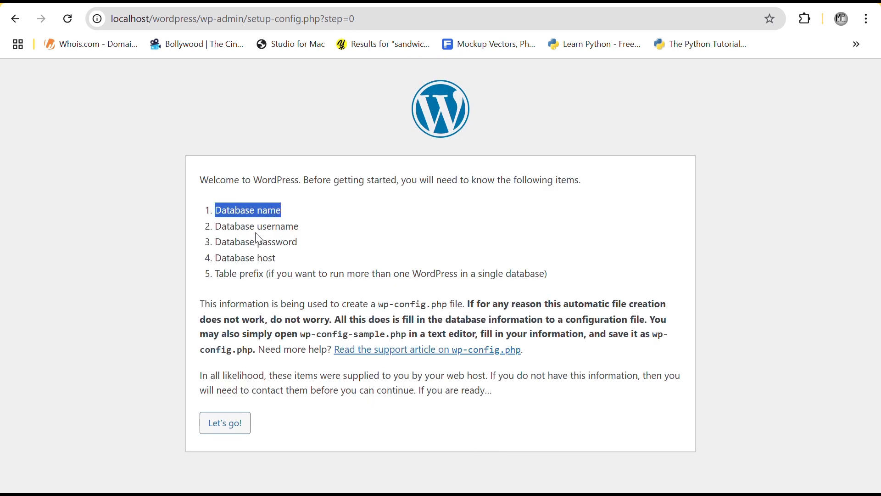
{"action": "left_click_drag", "start_coordinate": [216, 225], "coordinate": [316, 232]}
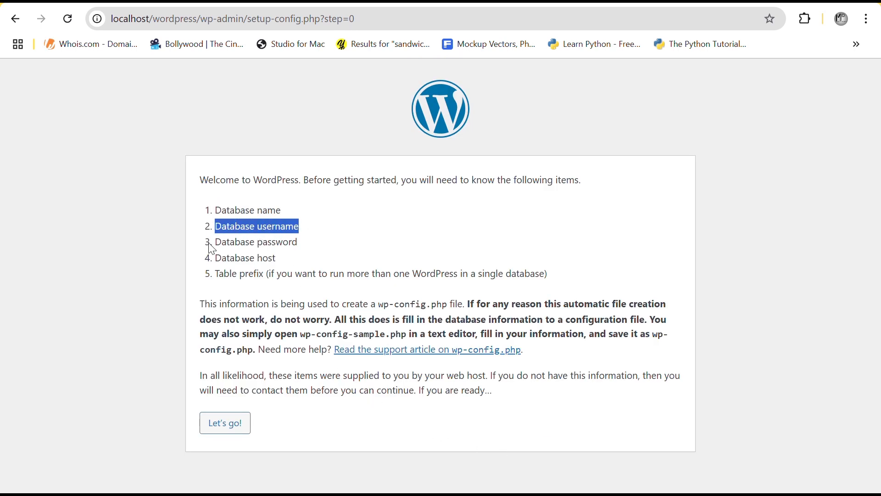
{"action": "left_click_drag", "start_coordinate": [212, 242], "coordinate": [310, 246]}
{"action": "left_click_drag", "start_coordinate": [215, 257], "coordinate": [286, 261]}
{"action": "left_click", "coordinate": [228, 428]}
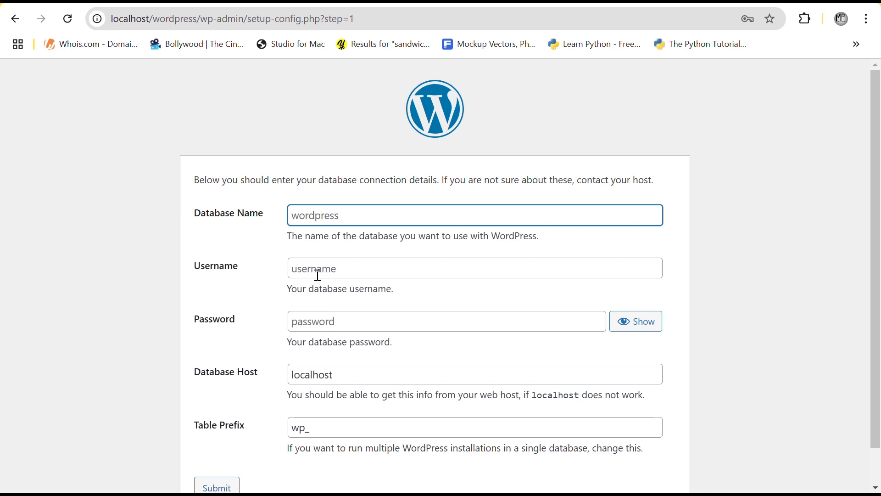
Submit database name wordpress_site and username root, leaving the password blank
{"action": "left_click", "coordinate": [345, 221]}
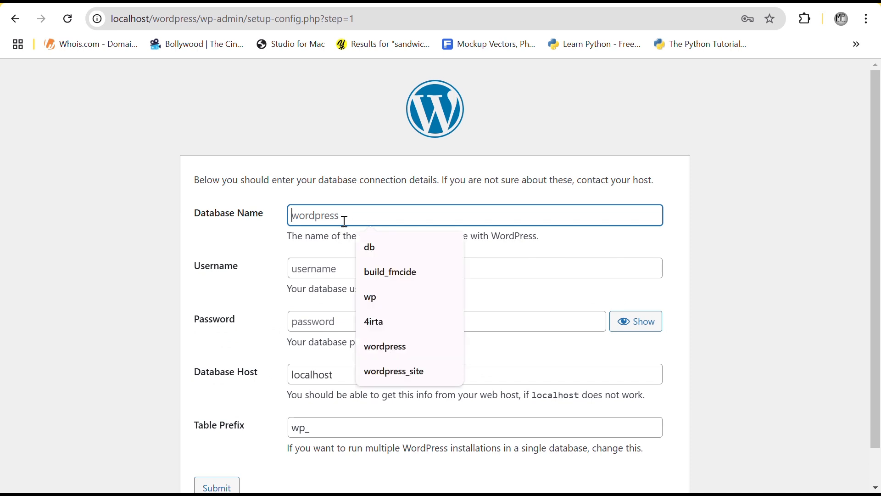
{"action": "type", "text": "wordpress_site"}
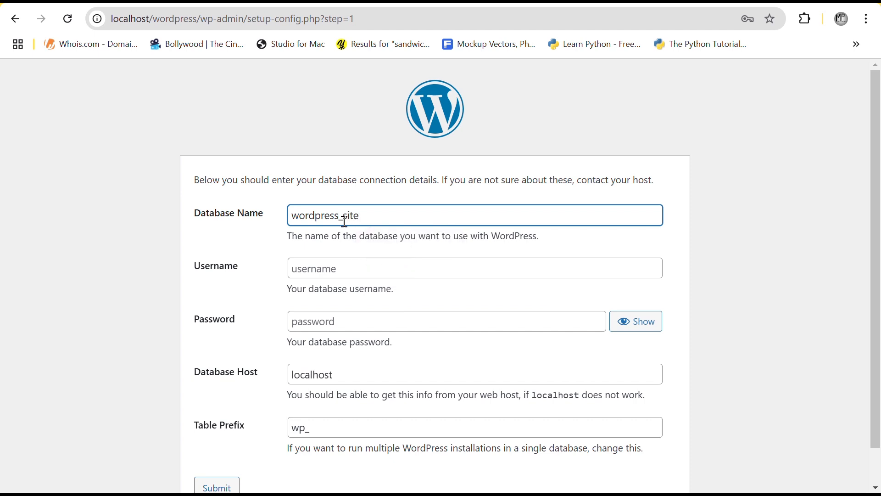
{"action": "left_click", "coordinate": [323, 268]}
{"action": "type", "text": "root"}
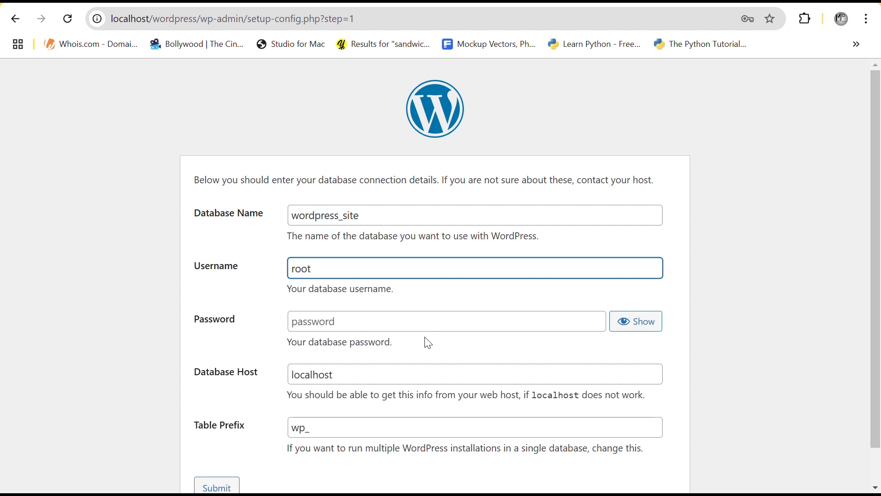
{"action": "scroll", "coordinate": [429, 342], "scroll_direction": "down", "scroll_amount": 1}
{"action": "left_click", "coordinate": [201, 454]}
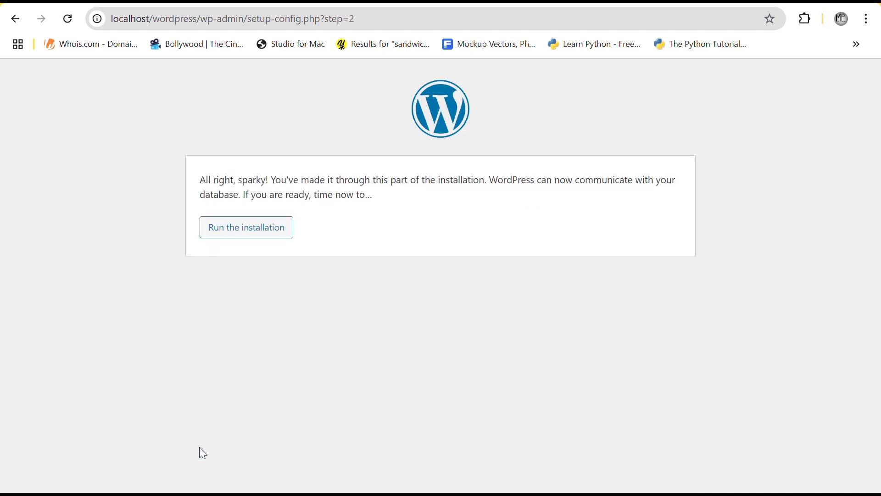
Run the installation and enter site title 'Introduction to Wordpress' and the admin username
{"action": "left_click", "coordinate": [242, 227]}
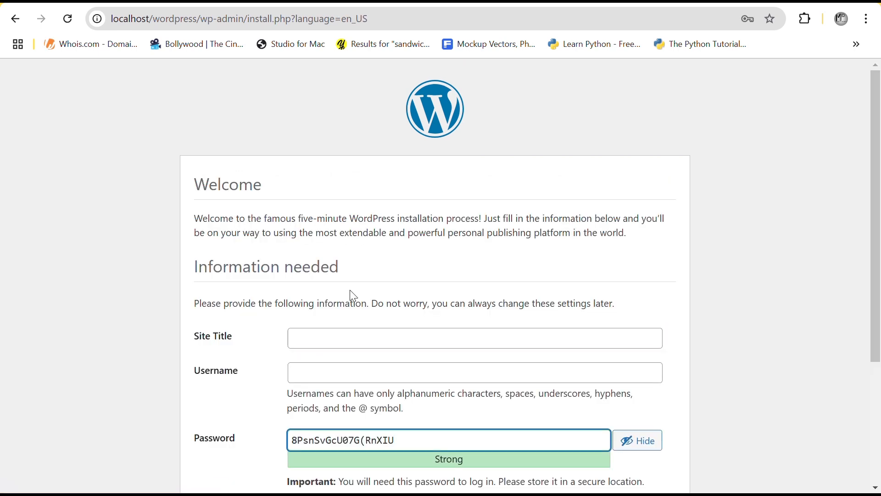
{"action": "scroll", "coordinate": [352, 296], "scroll_direction": "down", "scroll_amount": 4}
{"action": "left_click", "coordinate": [338, 151]}
{"action": "type", "text": "Introduction to Wordpress"}
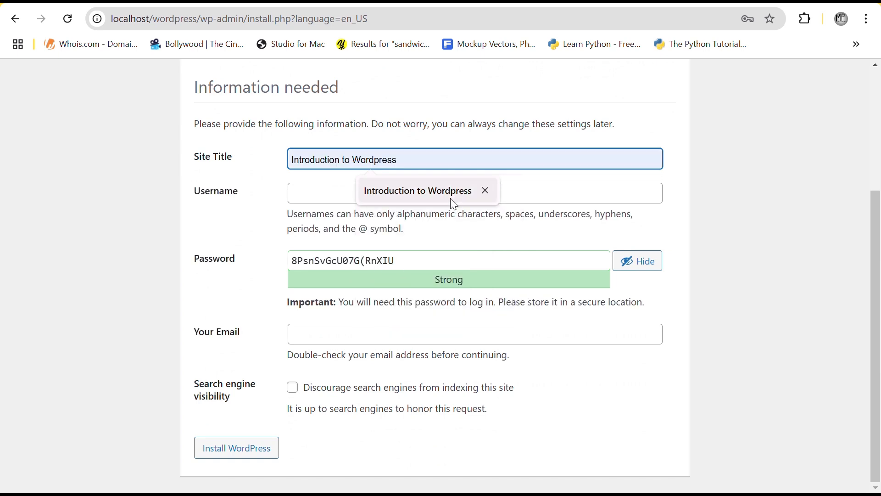
{"action": "left_click", "coordinate": [451, 193]}
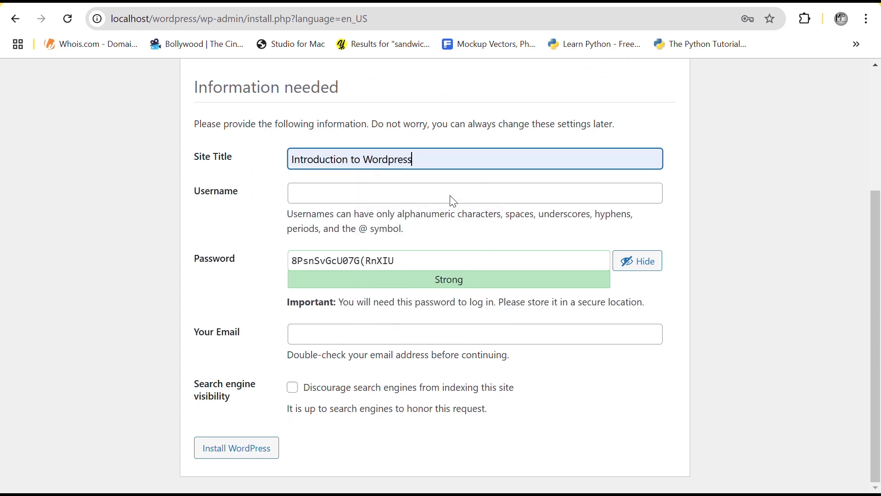
{"action": "left_click", "coordinate": [379, 195]}
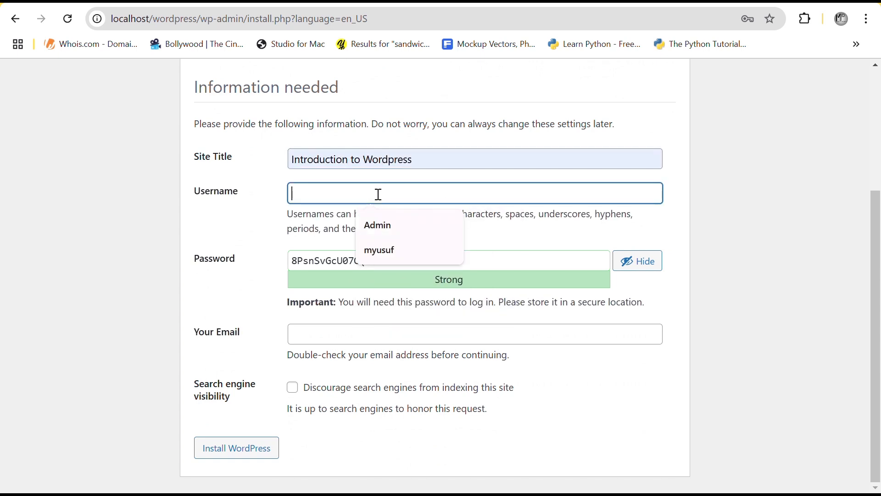
{"action": "left_click", "coordinate": [375, 225]}
Keep the generated password, fill in the admin e-mail address, and install WordPress
{"action": "triple_click", "coordinate": [365, 261]}
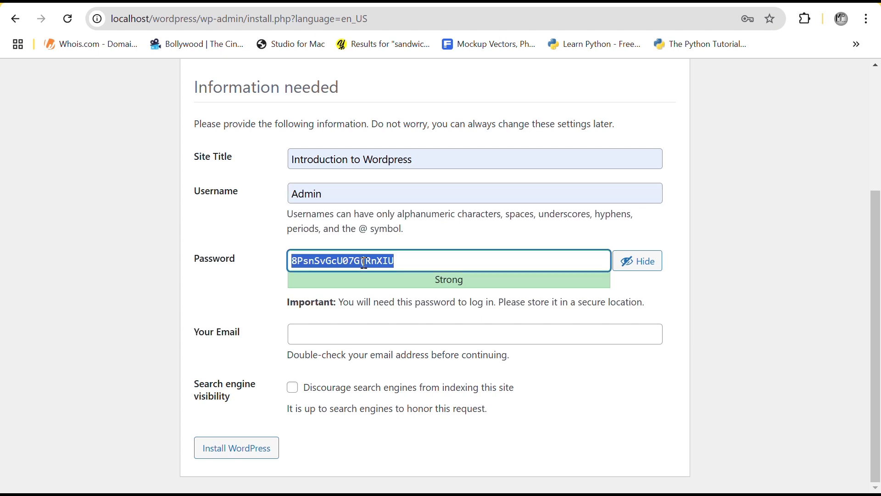
{"action": "left_click", "coordinate": [341, 336]}
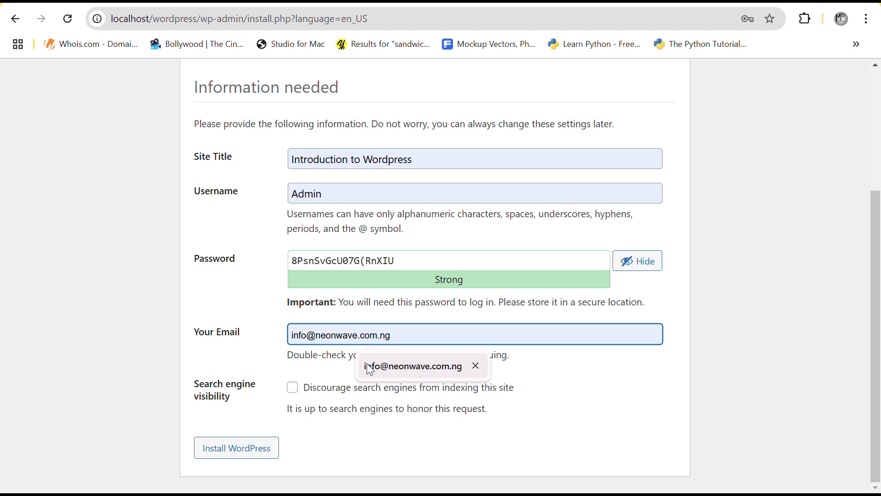
{"action": "left_click", "coordinate": [369, 365]}
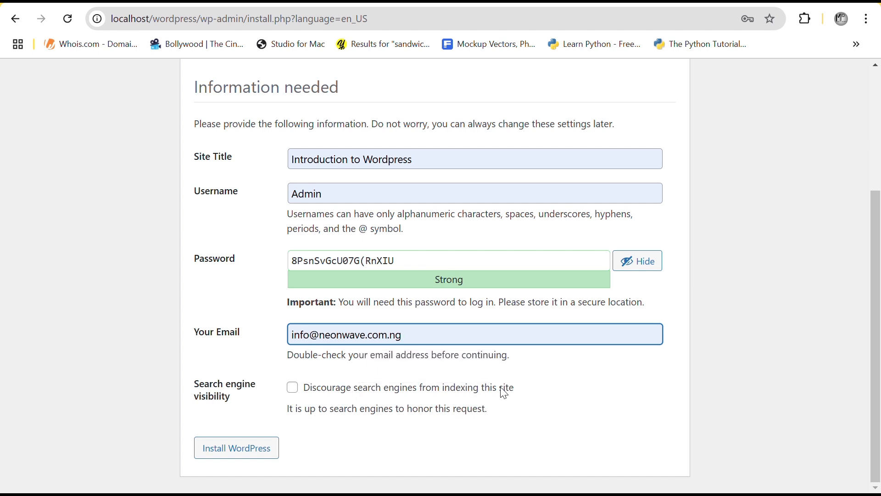
{"action": "left_click", "coordinate": [395, 258]}
{"action": "key", "text": "ctrl+shift+Left"}
{"action": "key", "text": "ctrl+shift+Left"}
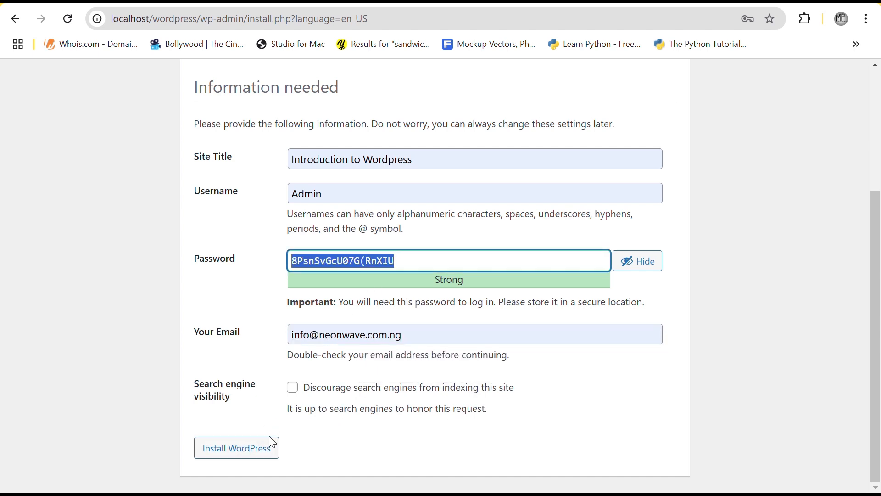
{"action": "left_click", "coordinate": [251, 449]}
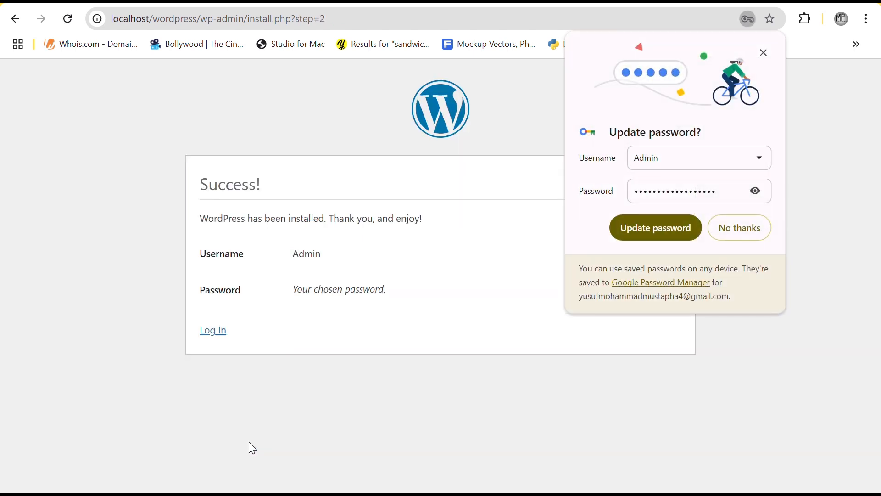
Log in to WordPress as Admin with the saved password, reaching the 6.6.2 Dashboard welcome screen
{"action": "left_click", "coordinate": [765, 52]}
{"action": "left_click", "coordinate": [213, 331]}
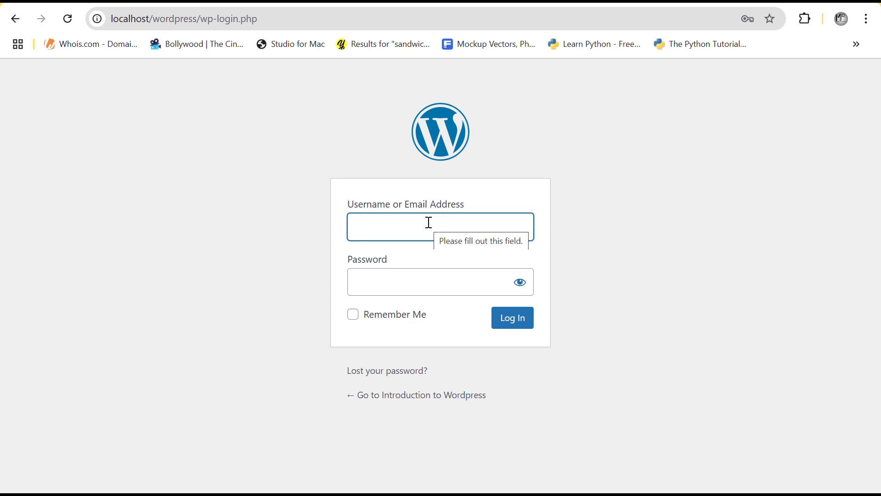
{"action": "type", "text": "Admin"}
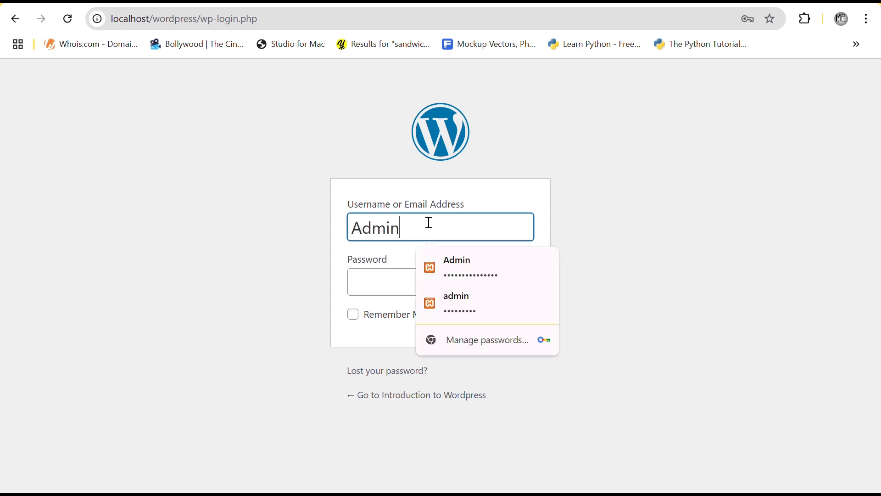
{"action": "left_click", "coordinate": [663, 262]}
{"action": "left_click", "coordinate": [420, 280]}
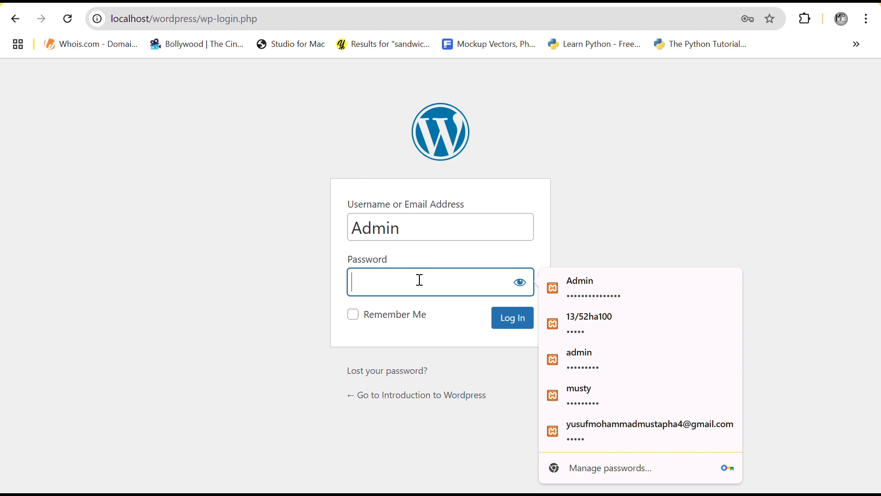
{"action": "key", "text": "Return"}
{"action": "left_click", "coordinate": [508, 321]}
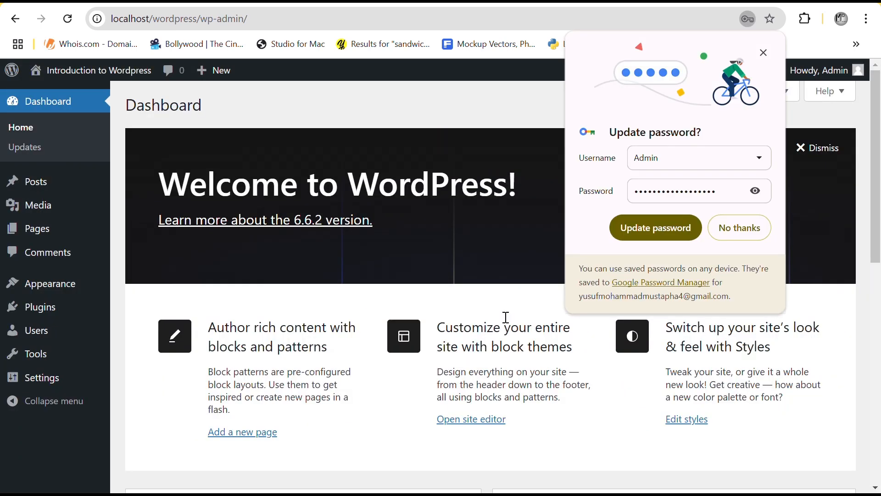
{"action": "left_click", "coordinate": [764, 53]}
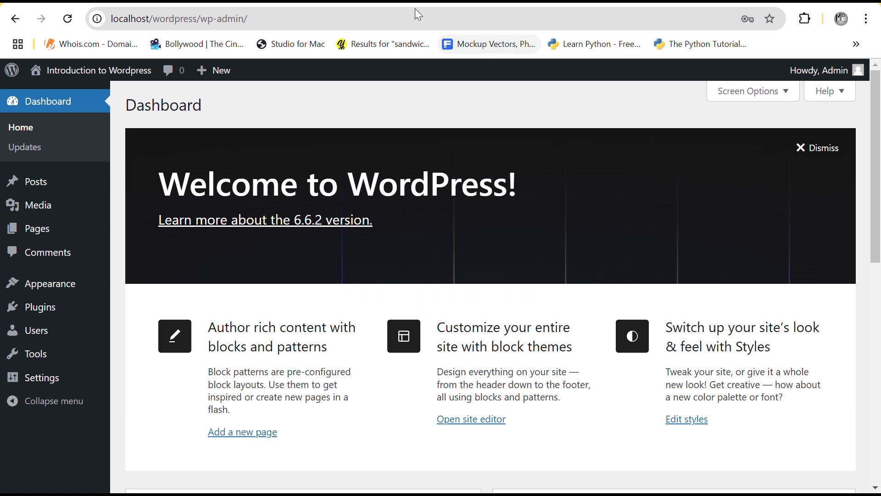